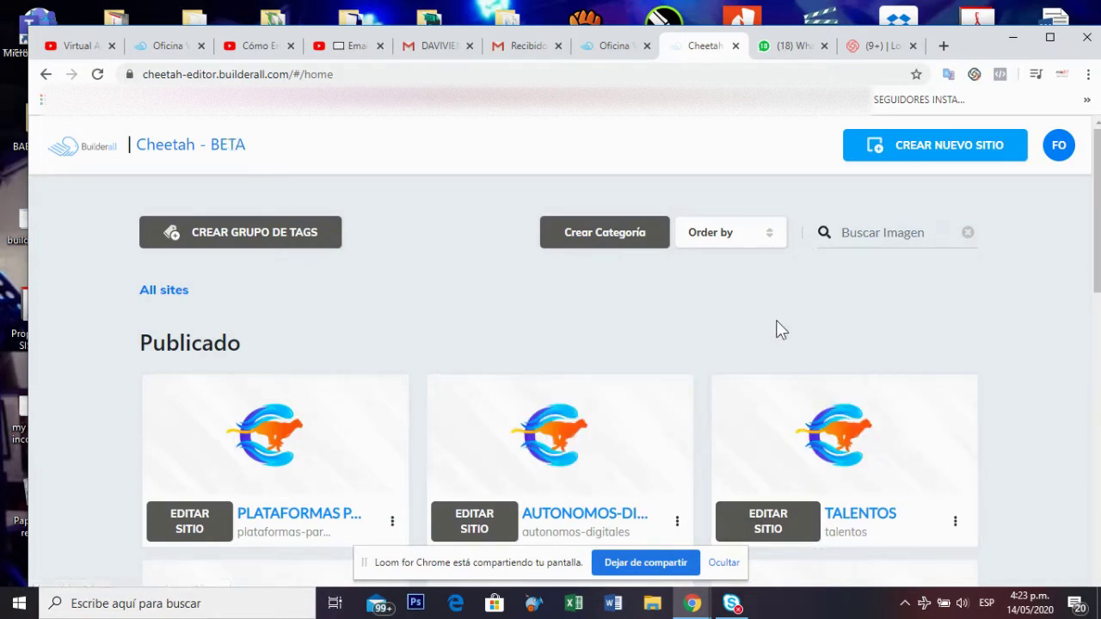
- Open the published AUTONOMOS-DIGITALES site for editing
drag(1100, 232, 1100, 428)
scroll(743, 246, up, 6)
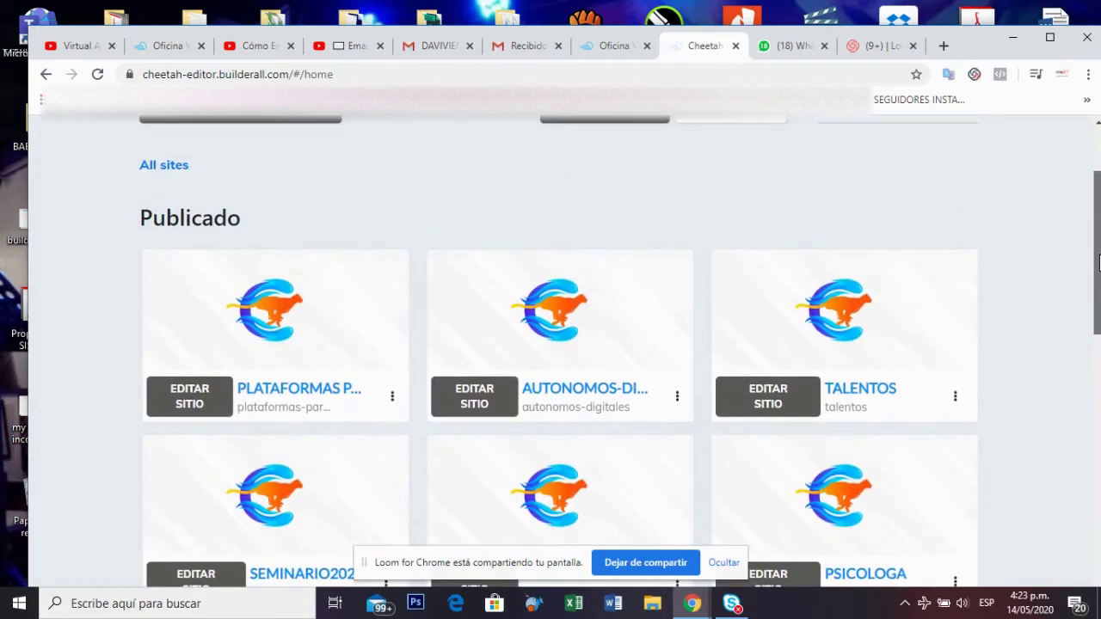
scroll(743, 247, up, 2)
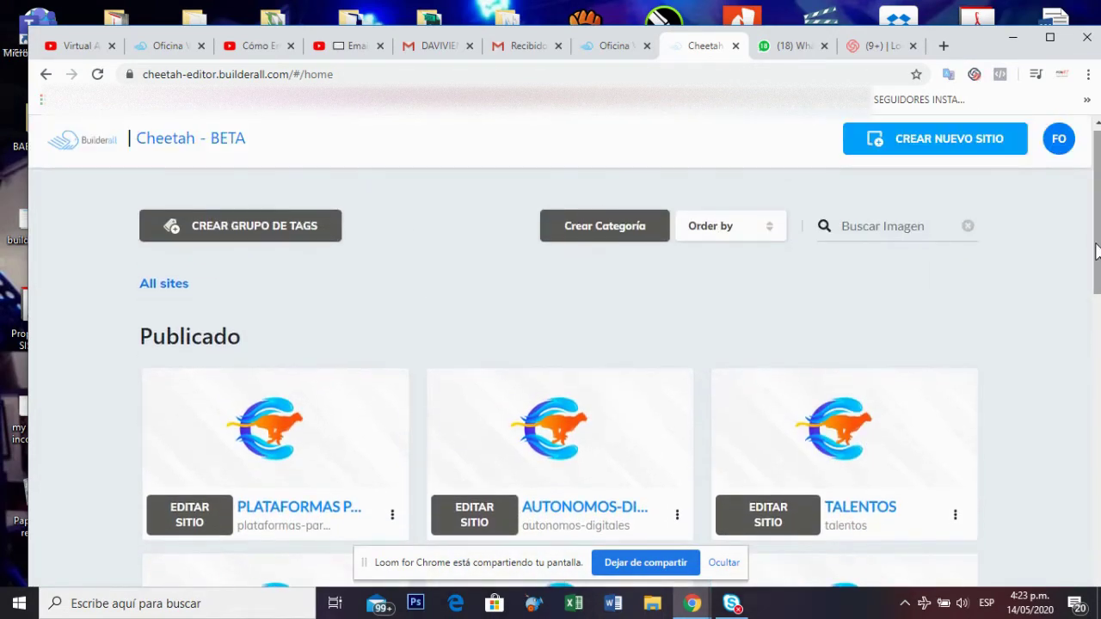
scroll(1097, 275, down, 1)
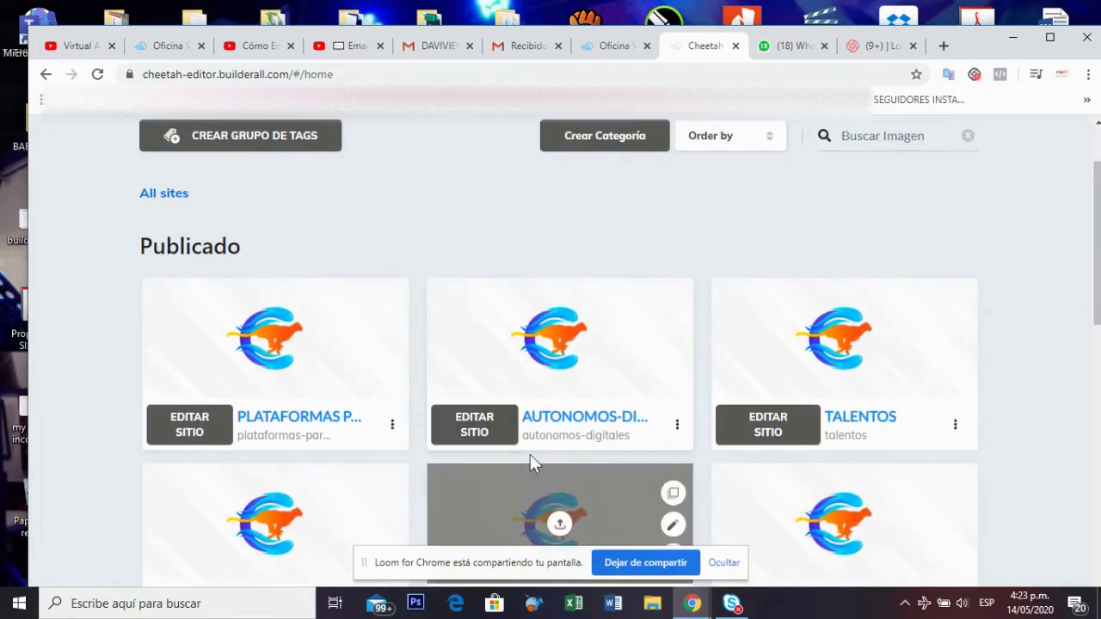
mouse_move(575, 356)
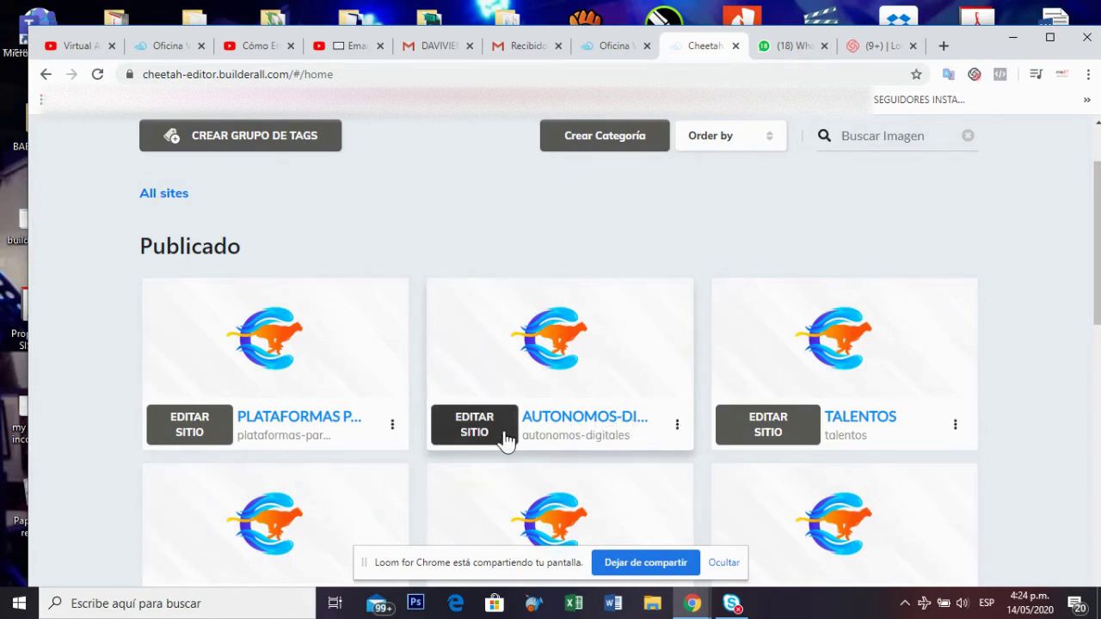
click(478, 429)
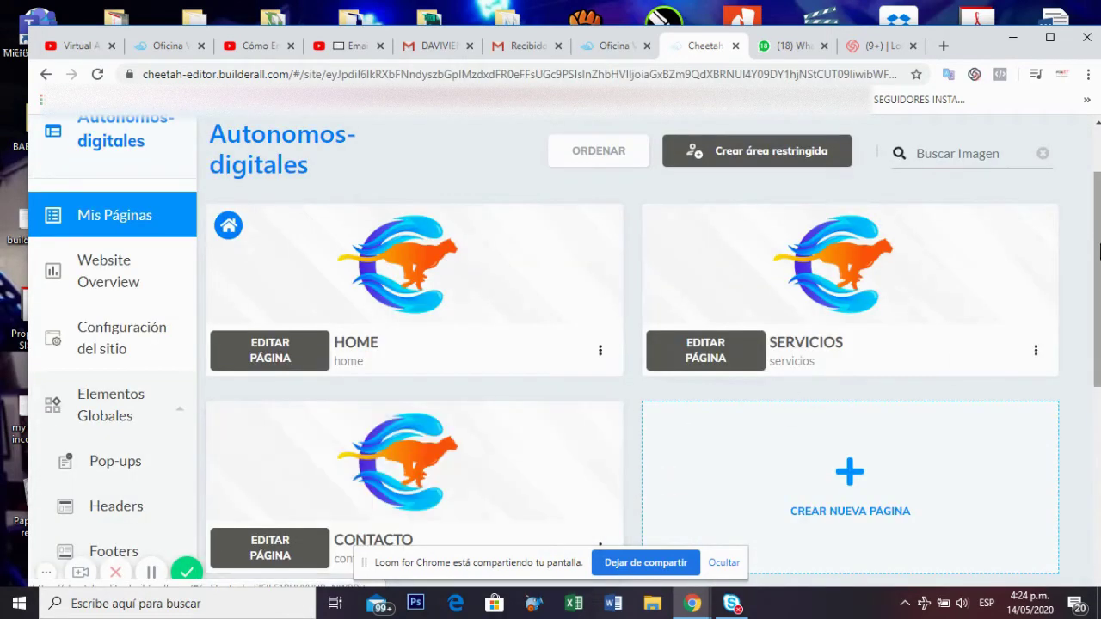
- Open the configuration settings of the site's HOME page
mouse_move(1099, 258)
mouse_down()
mouse_move(1099, 305)
mouse_move(1099, 239)
mouse_up()
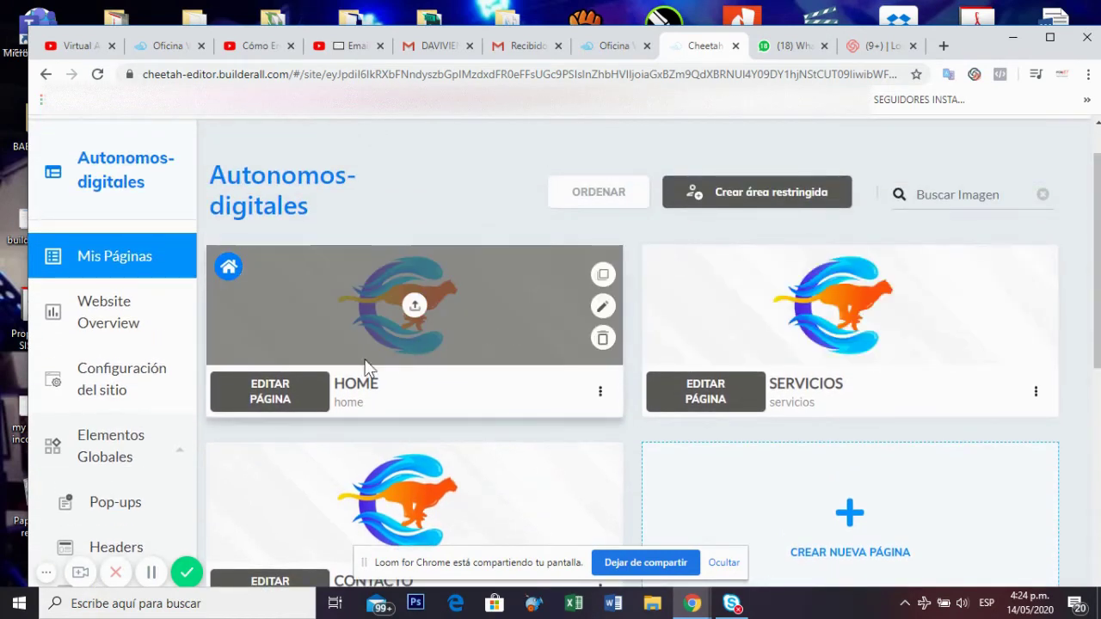
click(601, 397)
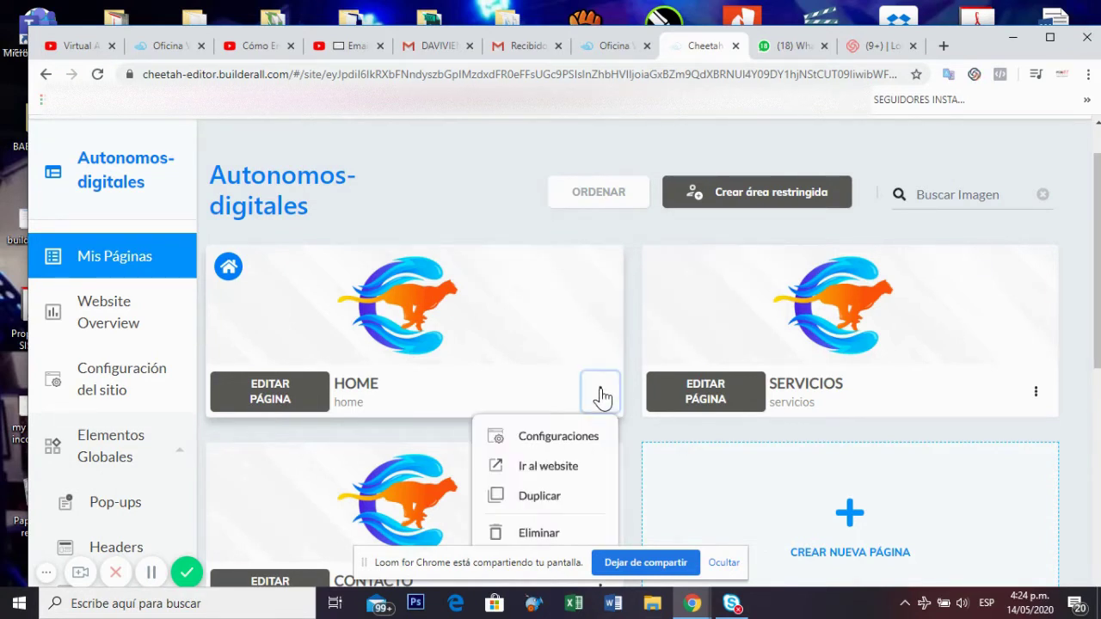
click(558, 437)
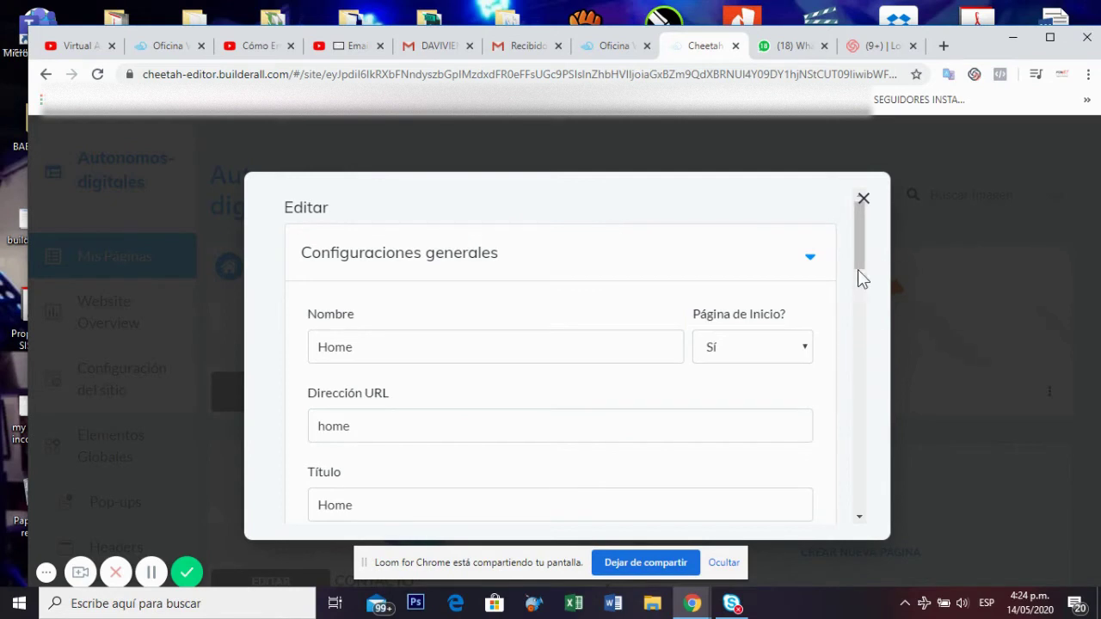
- In the page's pop-up configuration, choose "Las 10 Claves mas Importantes par Tu Emprendimiento Digital" as the desktop pop-up
drag(862, 247, 887, 482)
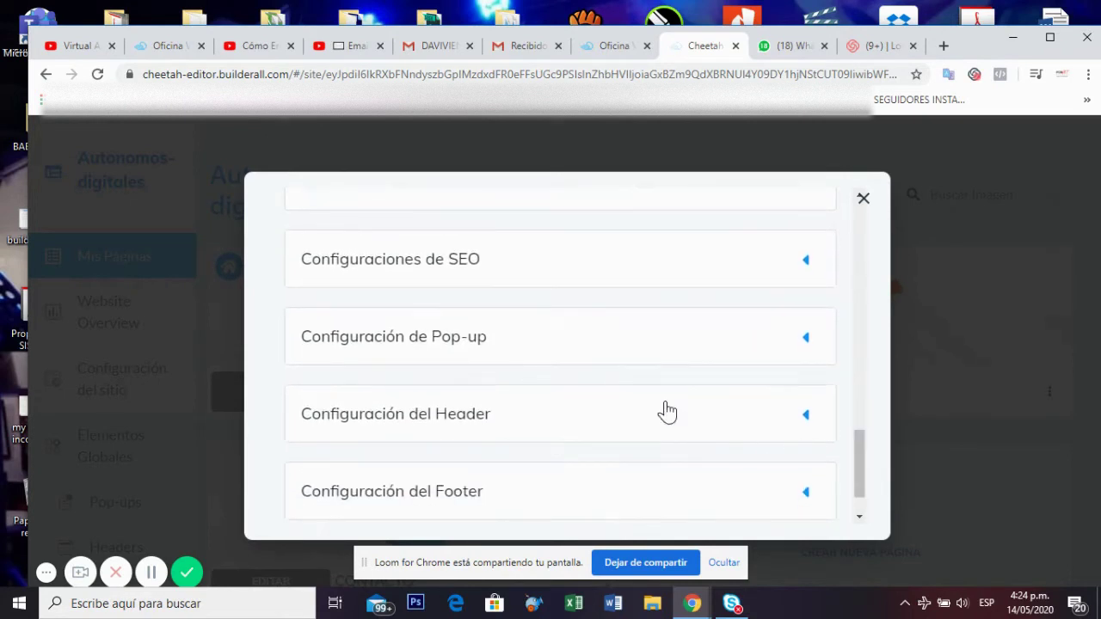
click(452, 339)
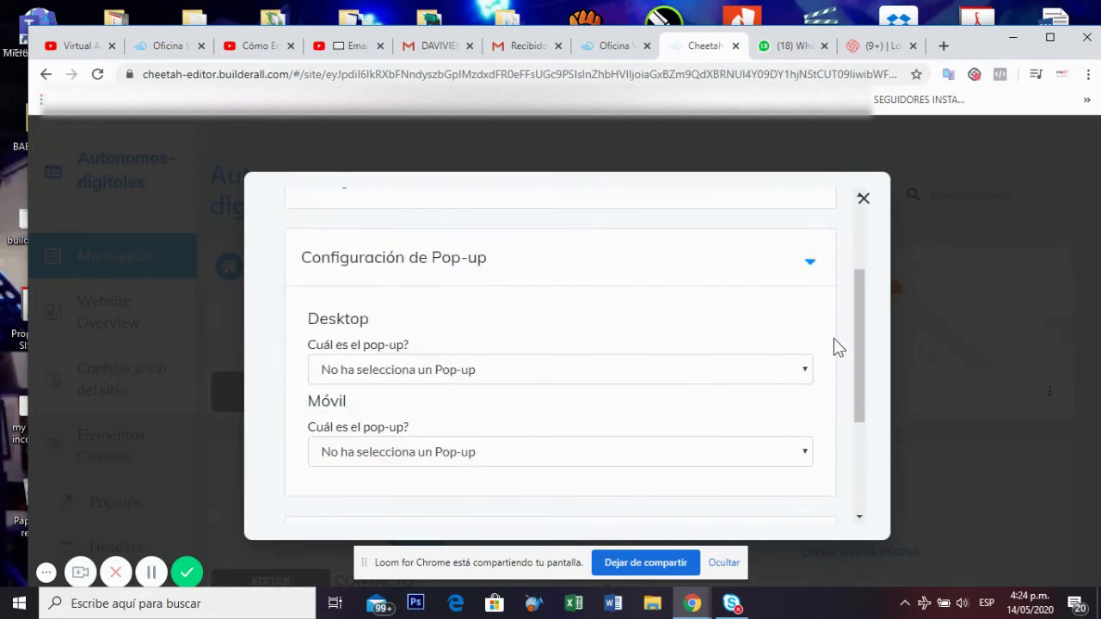
mouse_move(860, 331)
mouse_down()
mouse_move(865, 358)
mouse_move(828, 369)
mouse_move(865, 352)
mouse_up()
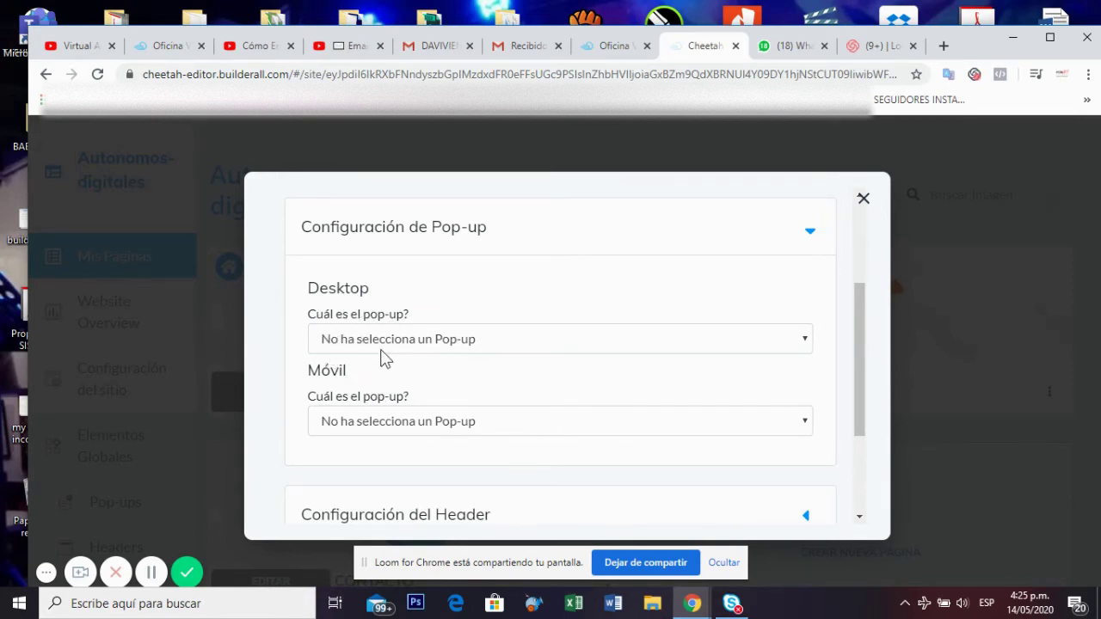
click(804, 340)
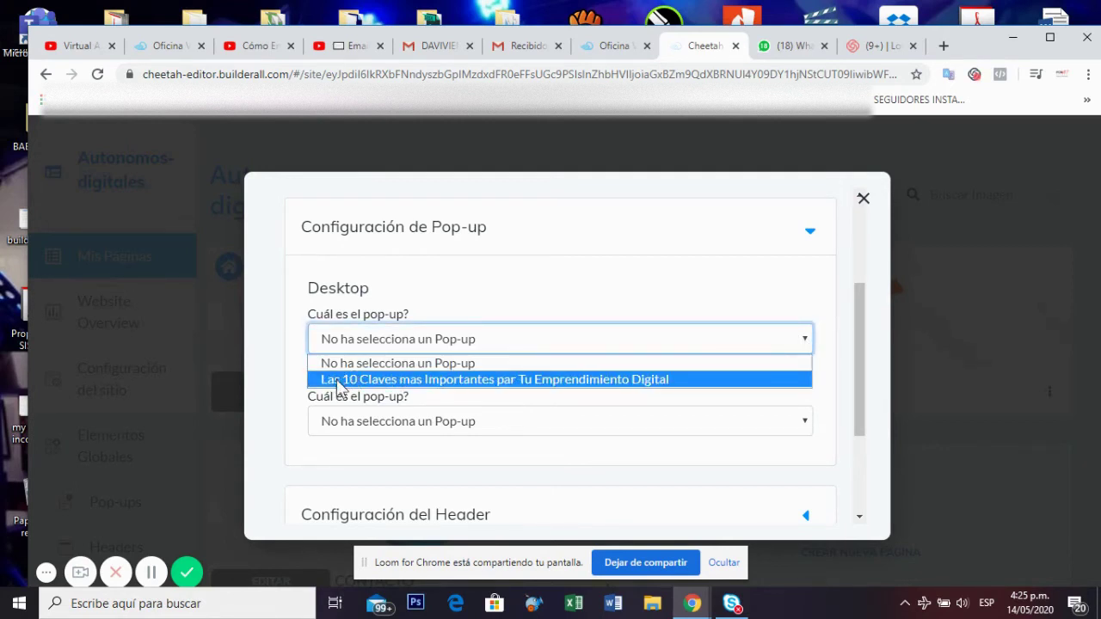
click(667, 380)
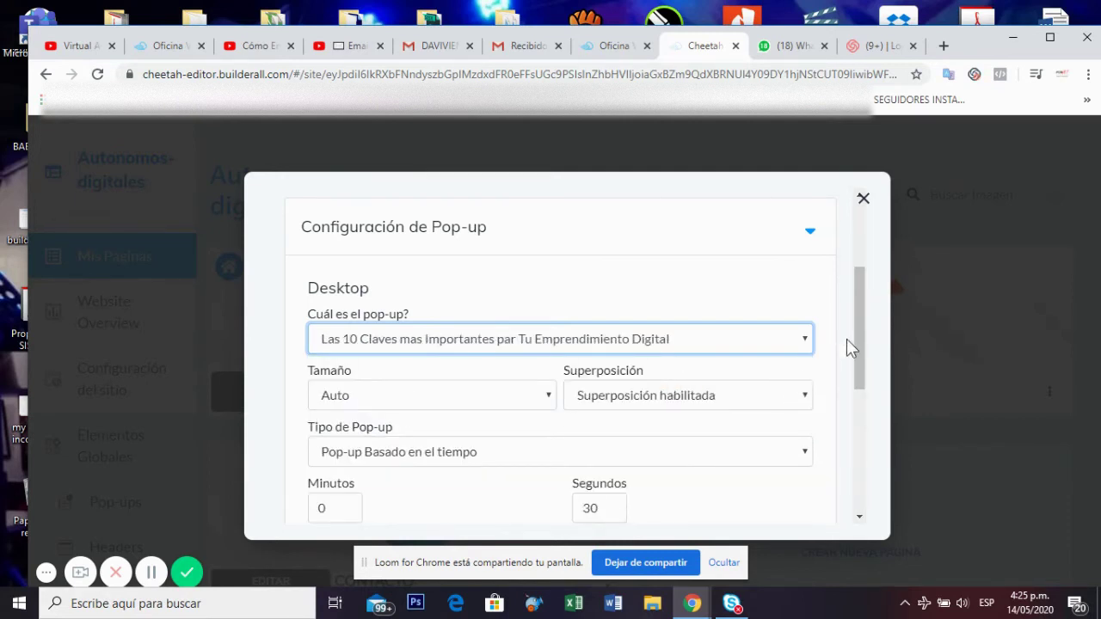
- Choose Auto as the desktop pop-up's size and "Superposición habilitada" as its overlay option
scroll(856, 348, down, 1)
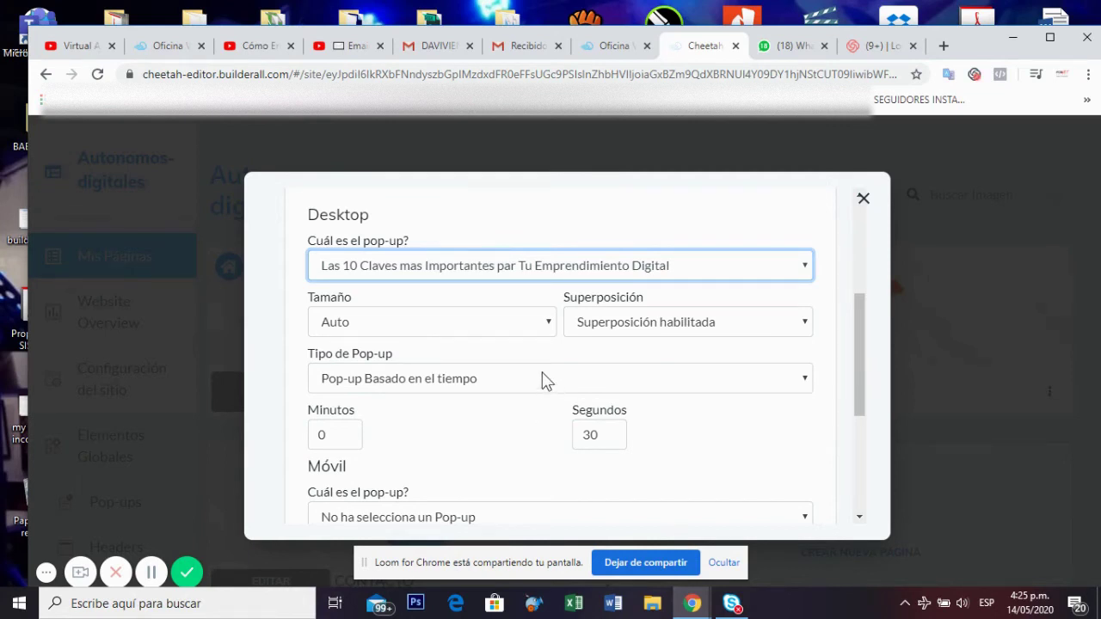
click(549, 325)
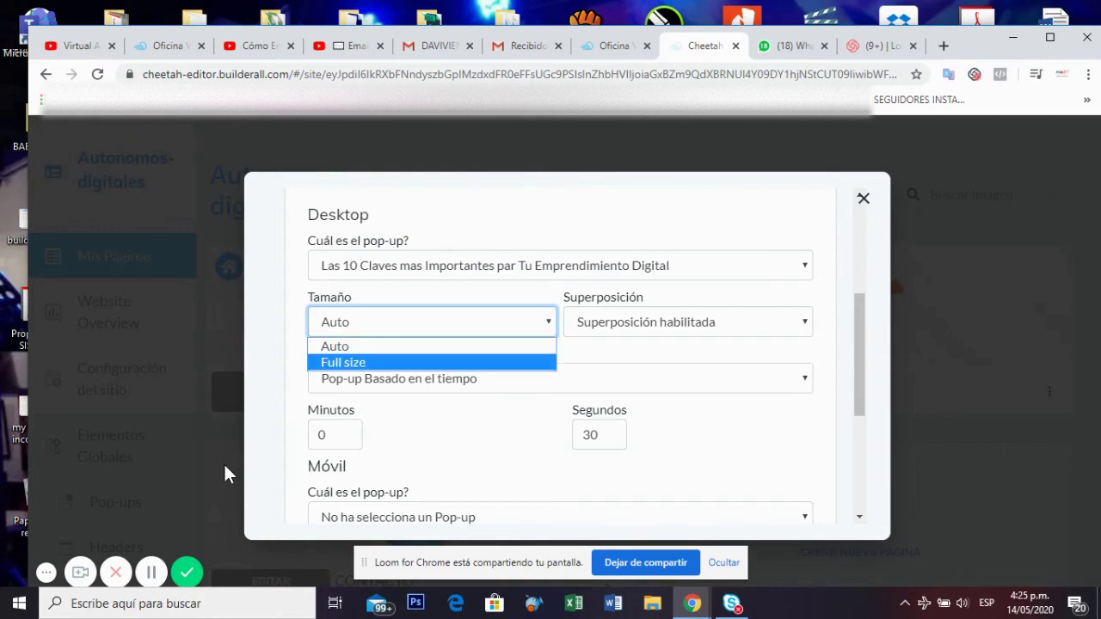
click(151, 575)
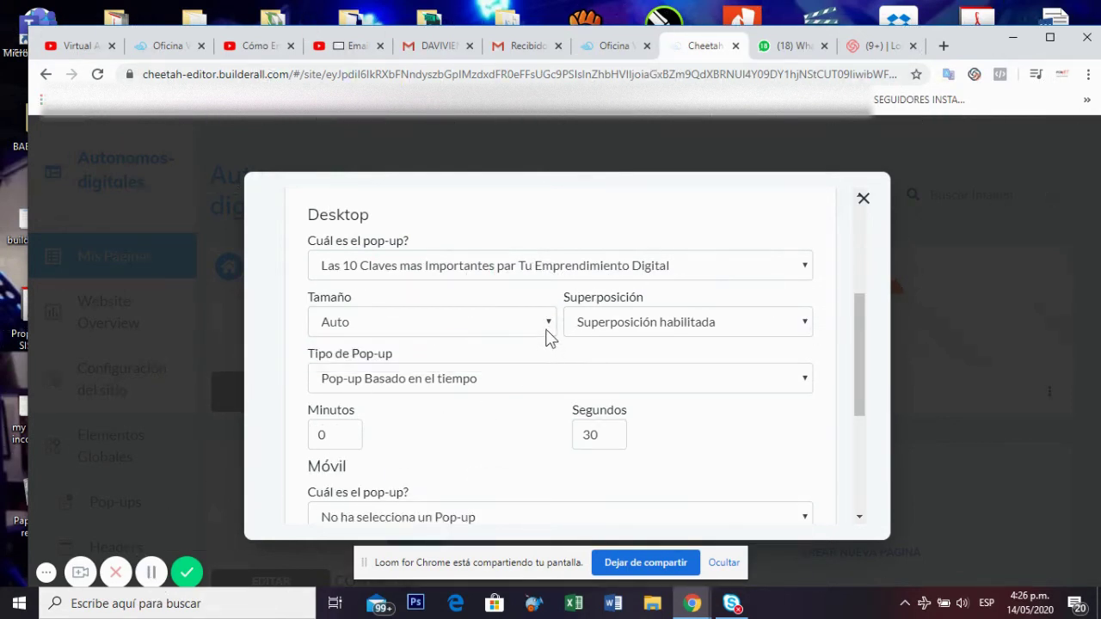
click(549, 325)
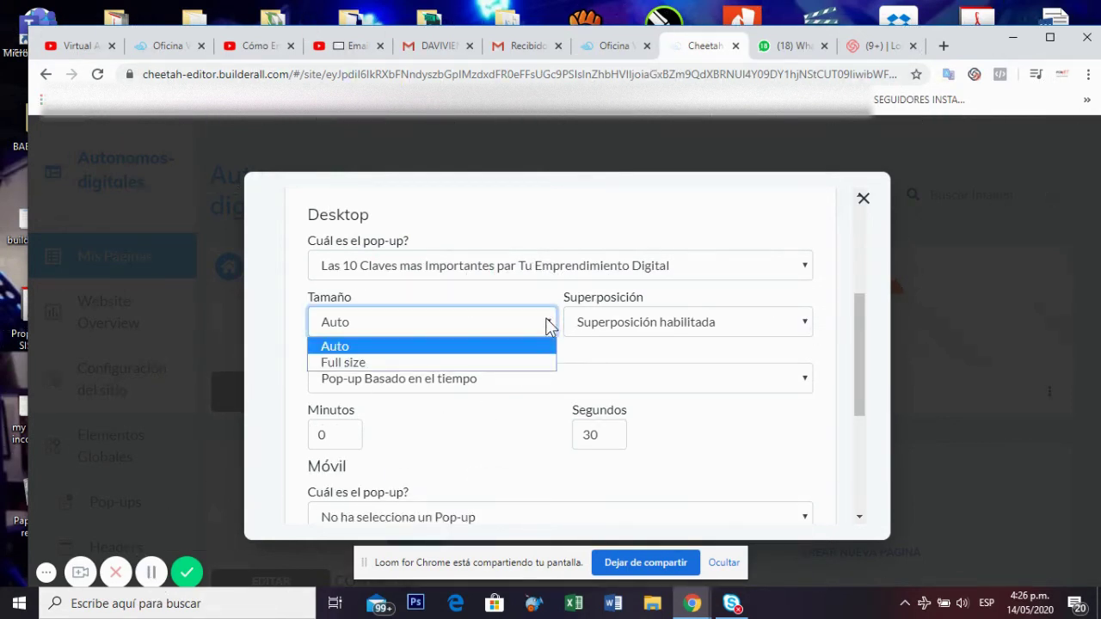
click(345, 352)
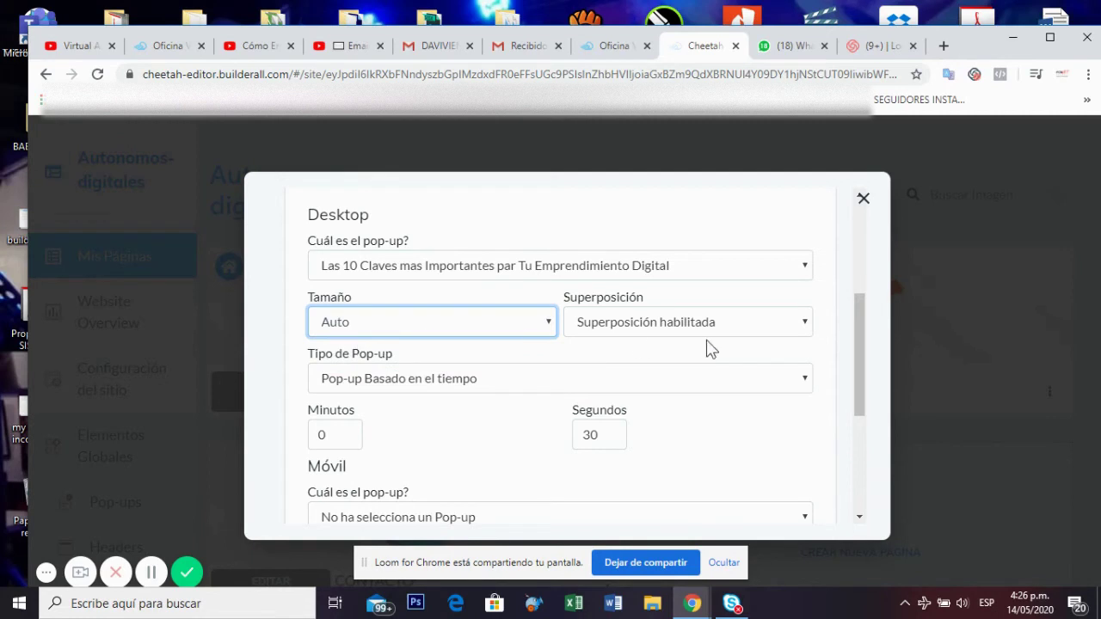
click(623, 327)
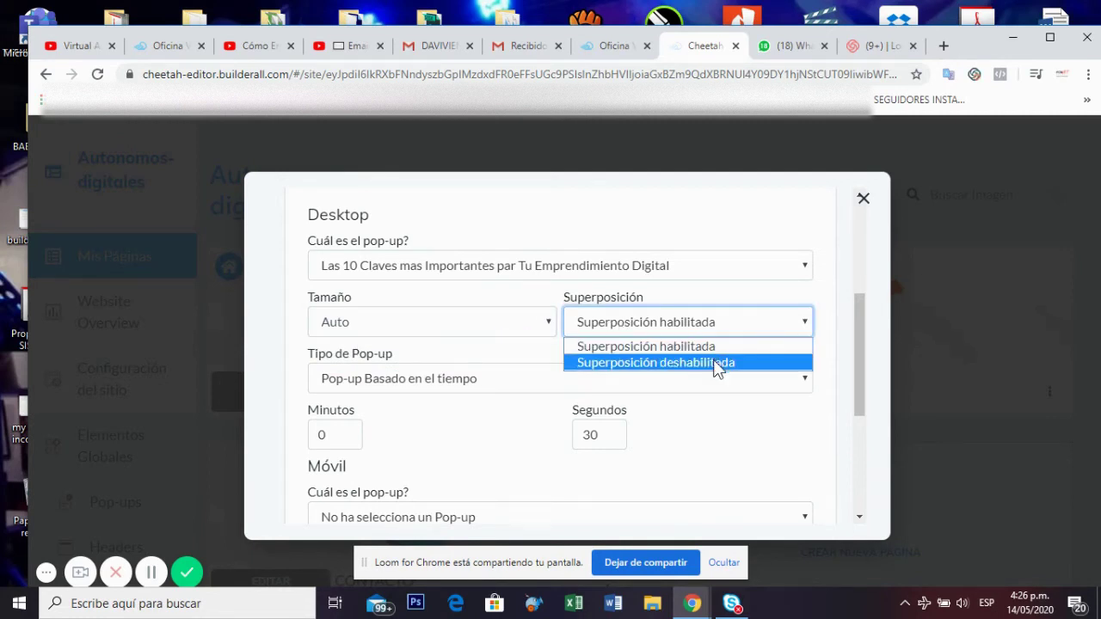
click(663, 348)
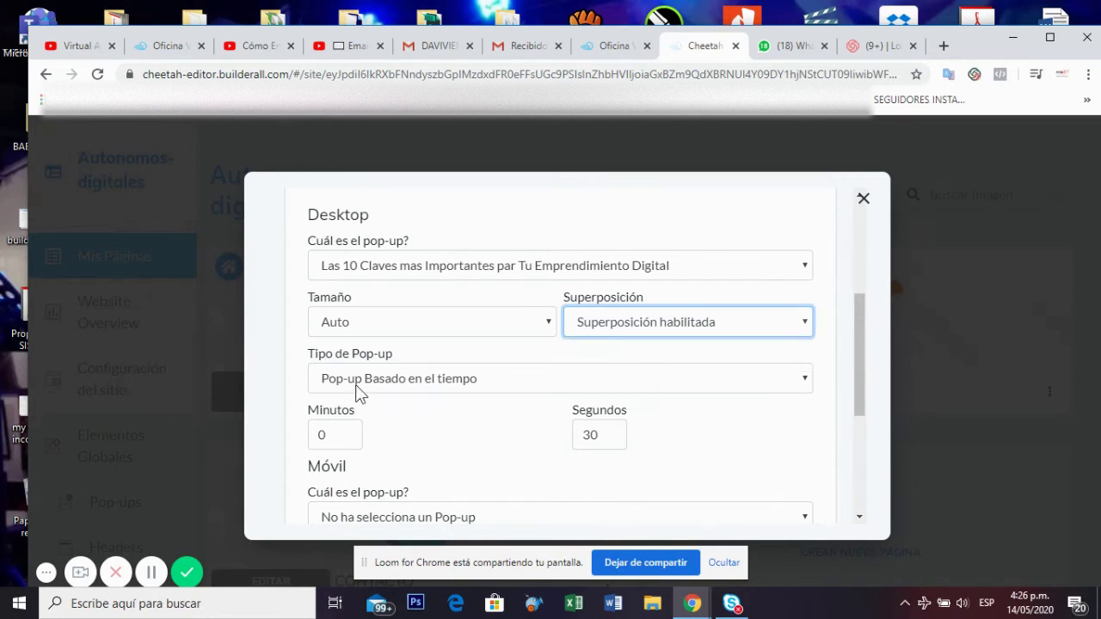
- Choose "Pop-up Basado en el tiempo" as the desktop pop-up type and set its delay to 10 seconds
click(439, 386)
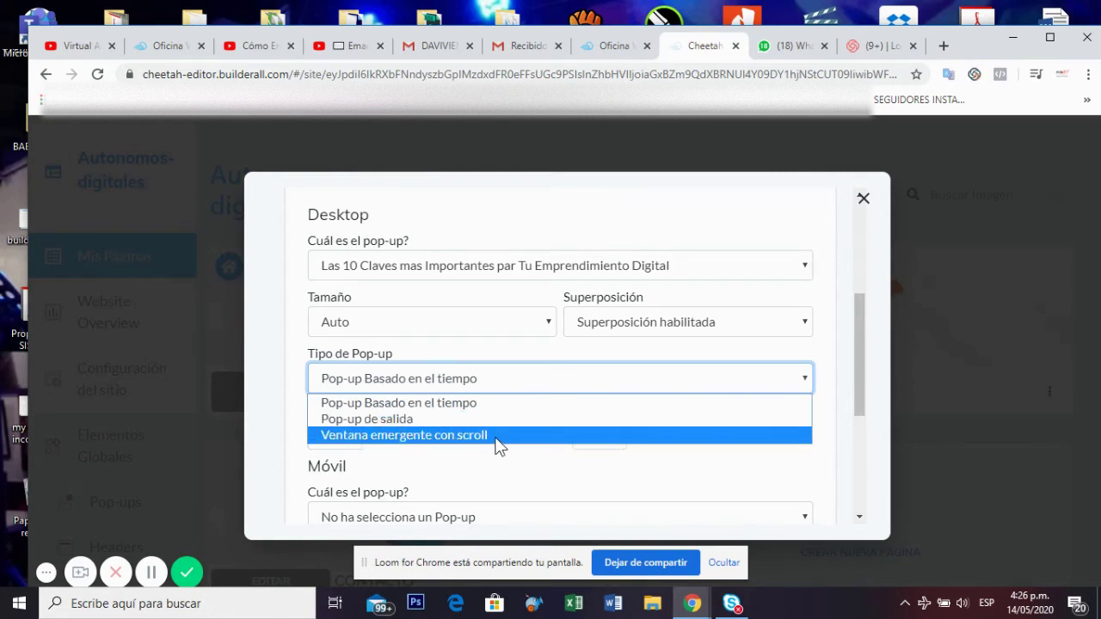
click(447, 404)
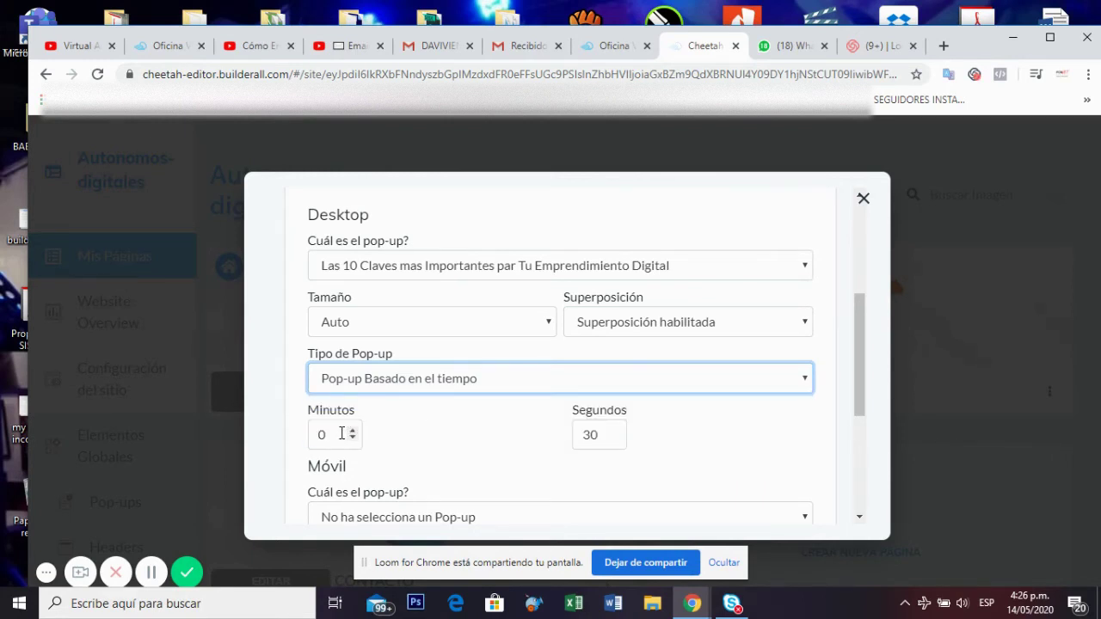
double_click(591, 435)
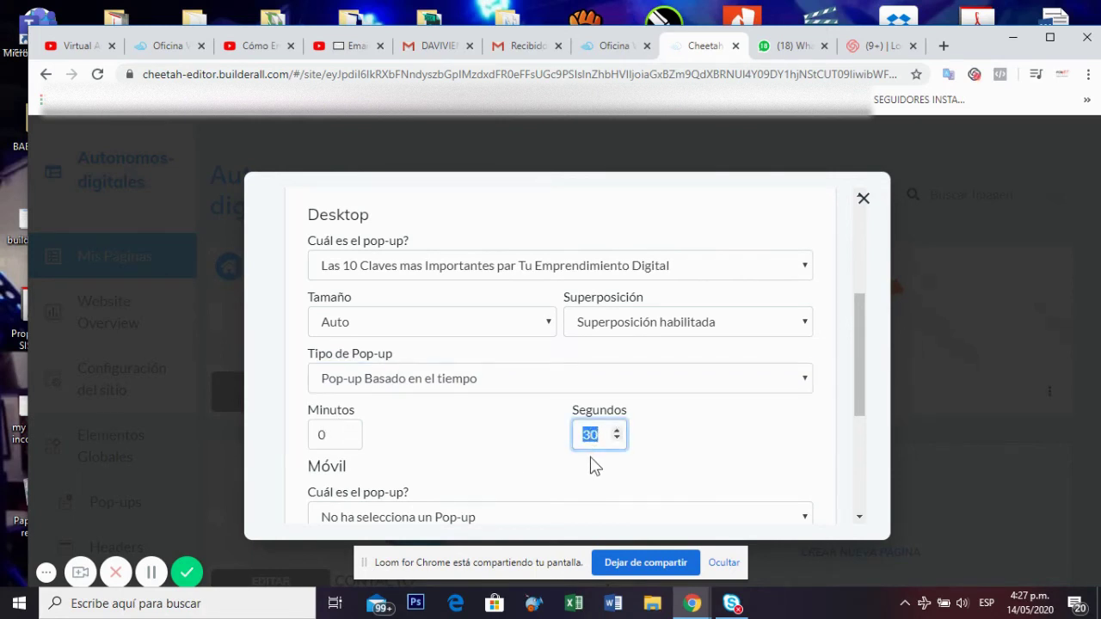
drag(860, 390, 871, 442)
scroll(587, 470, up, 1)
click(586, 415)
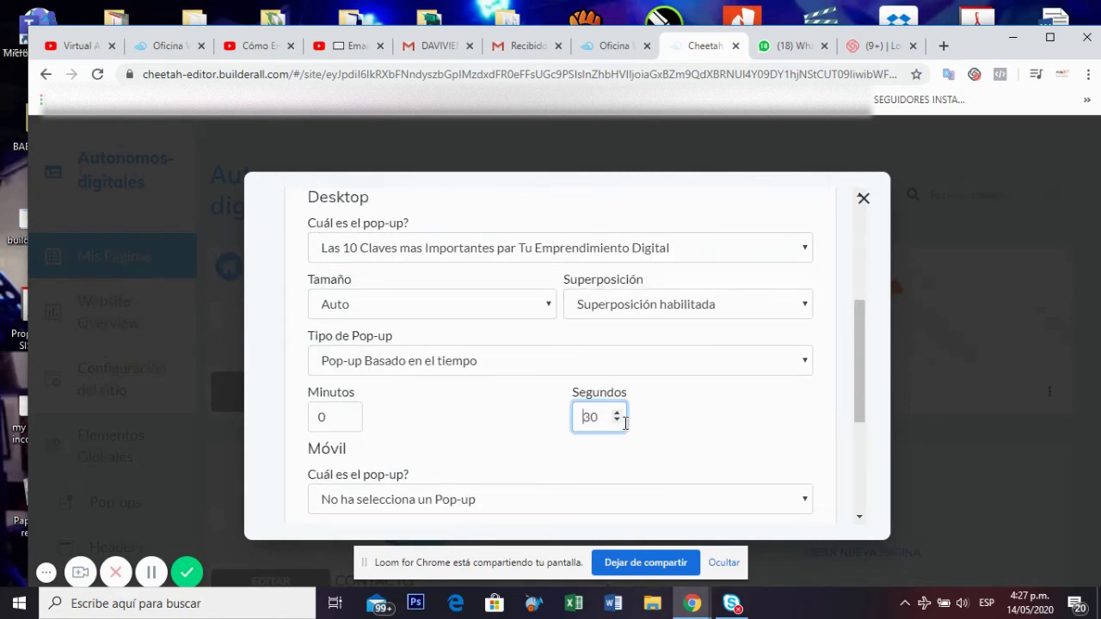
text(1)
- Choose "Las 10 Claves mas Importantes par Tu Emprendimiento Digital" as the mobile pop-up and set its delay to 30 seconds
drag(855, 374, 857, 430)
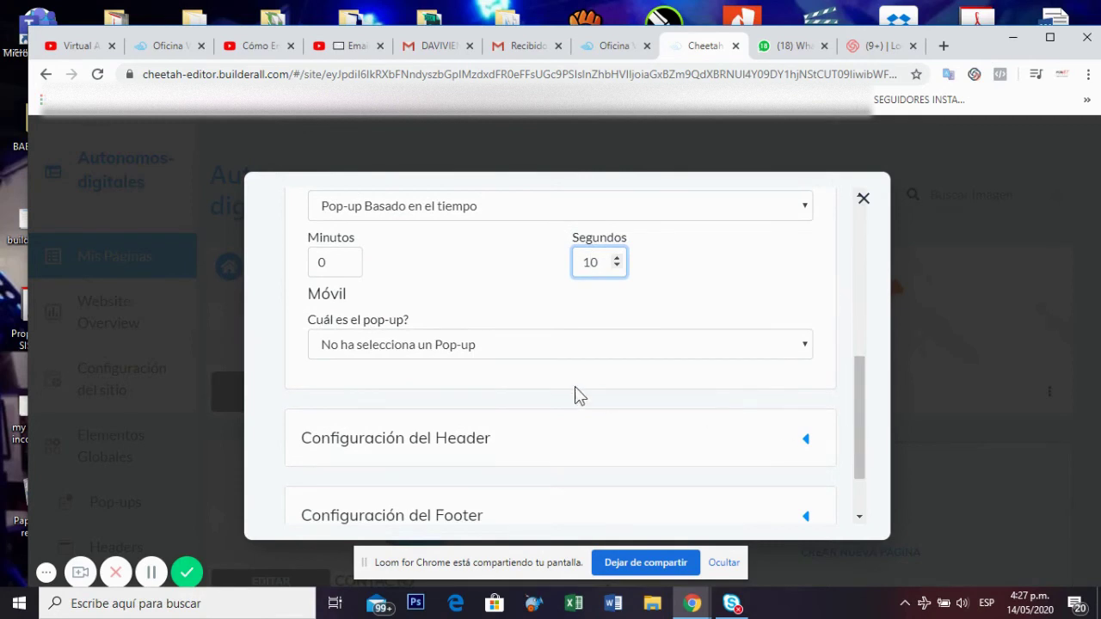
click(381, 345)
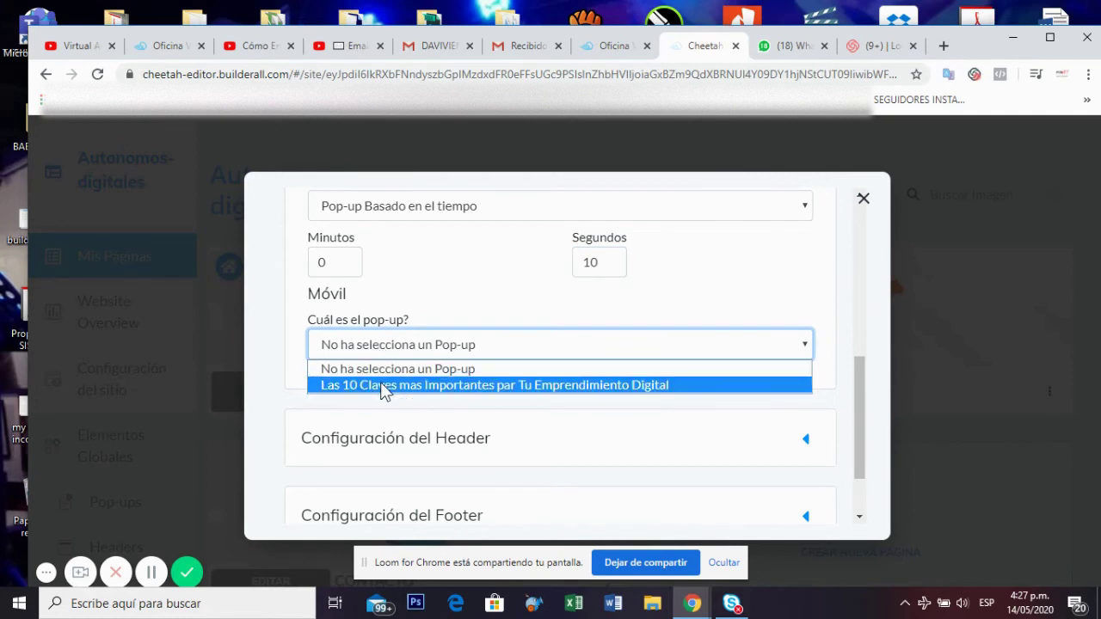
click(384, 385)
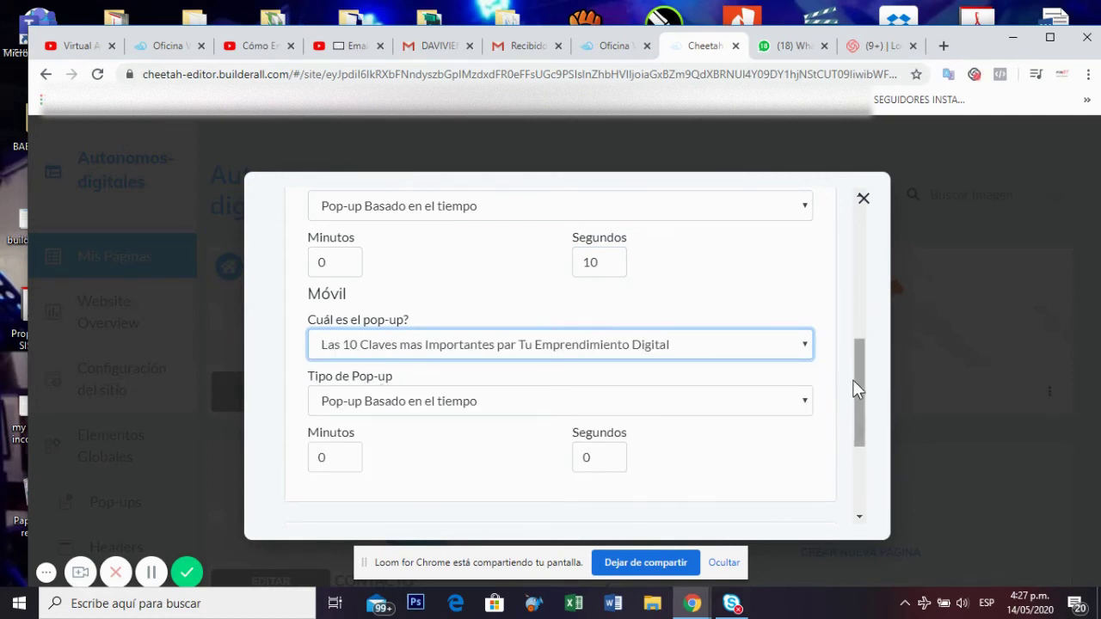
scroll(855, 396, down, 2)
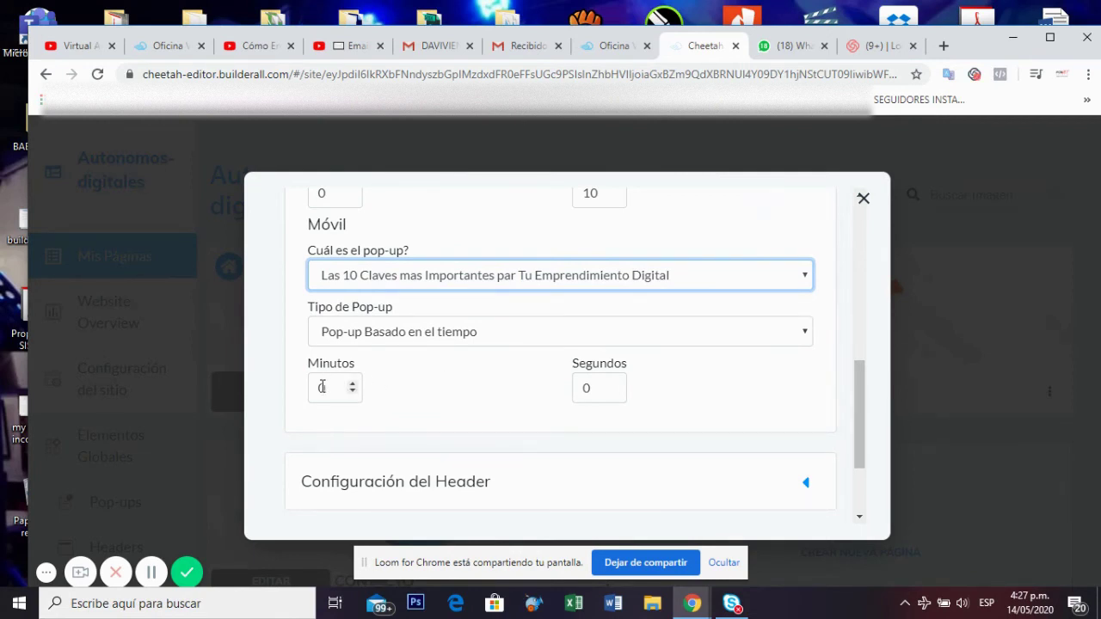
double_click(586, 388)
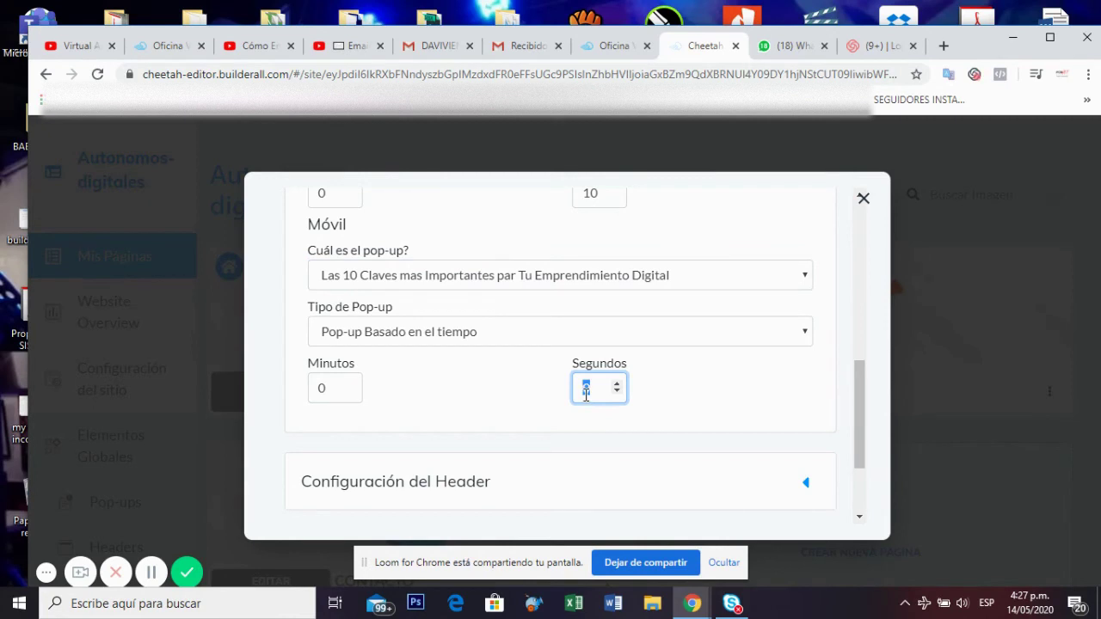
text(30)
- Save the HOME page's settings and republish the site
drag(858, 405, 865, 454)
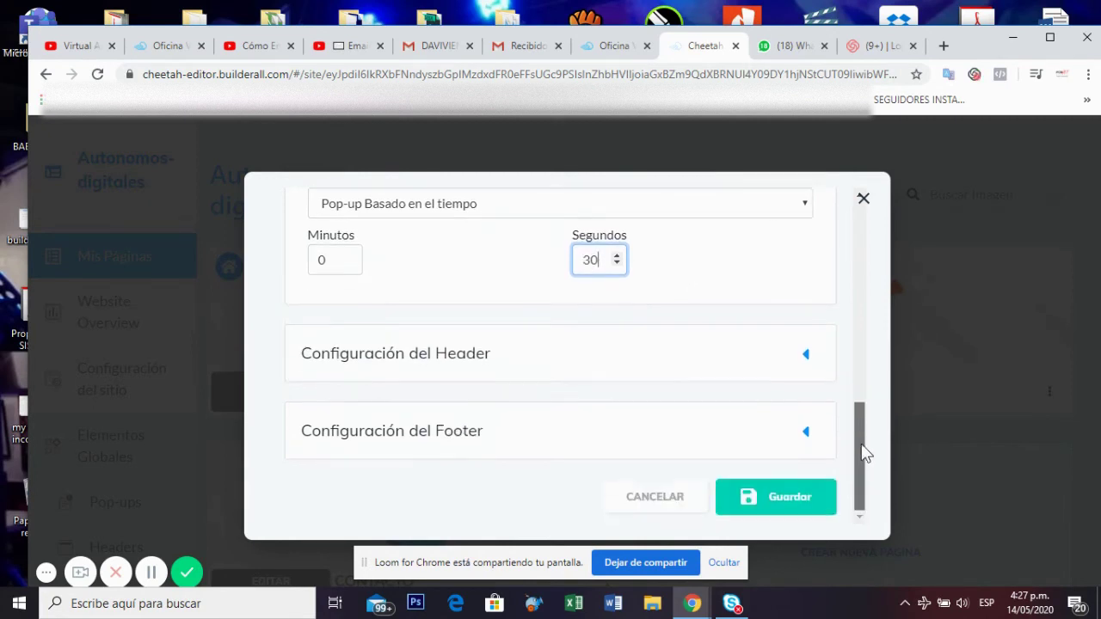
click(788, 498)
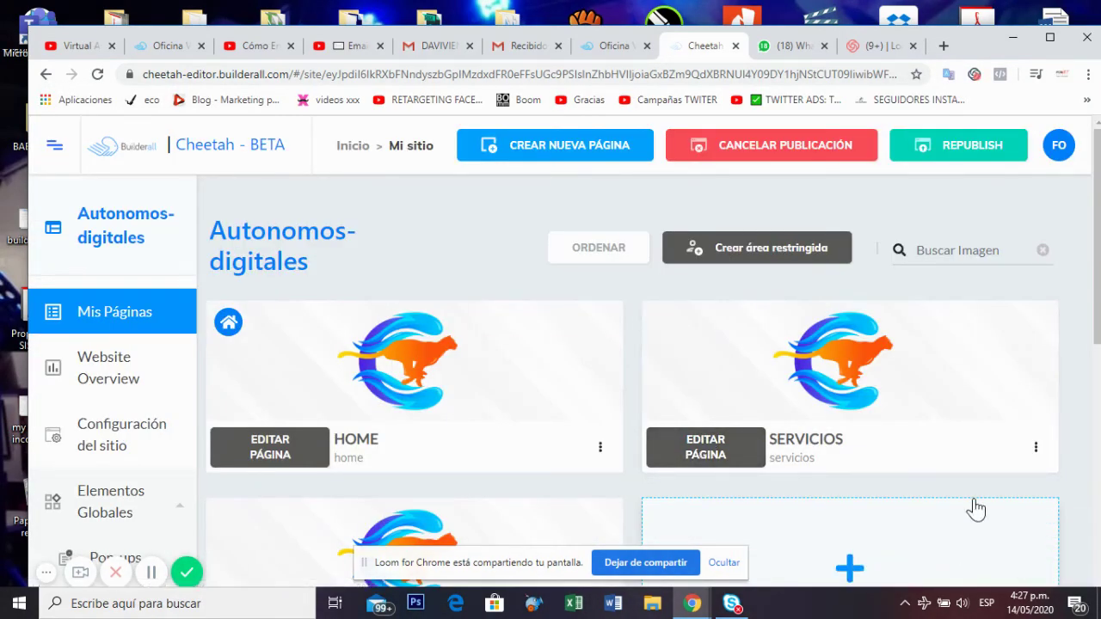
click(966, 150)
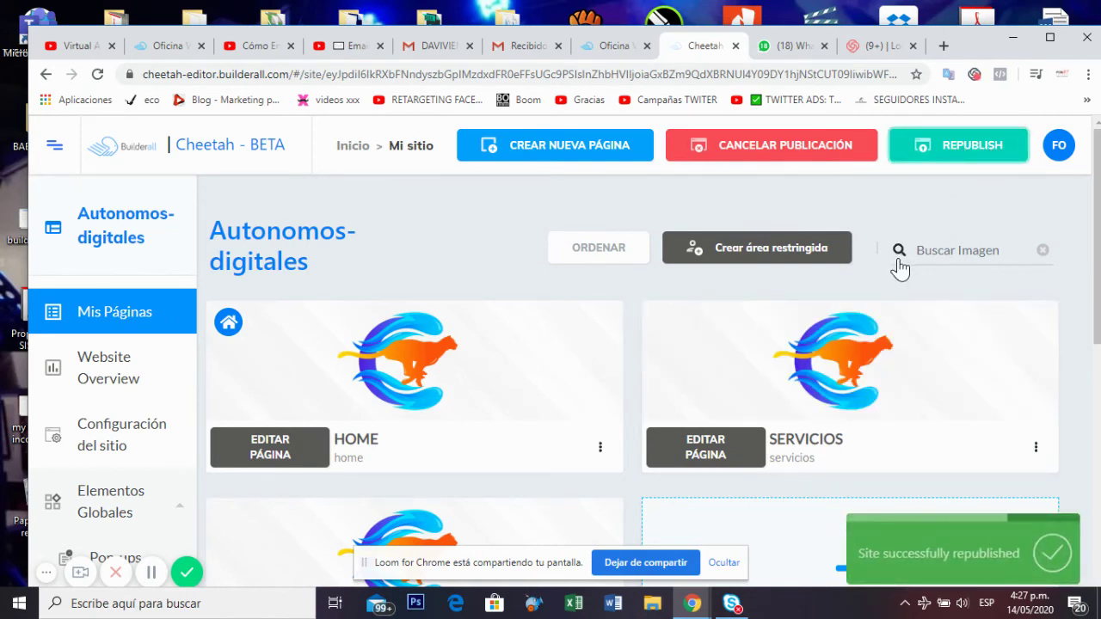
click(949, 161)
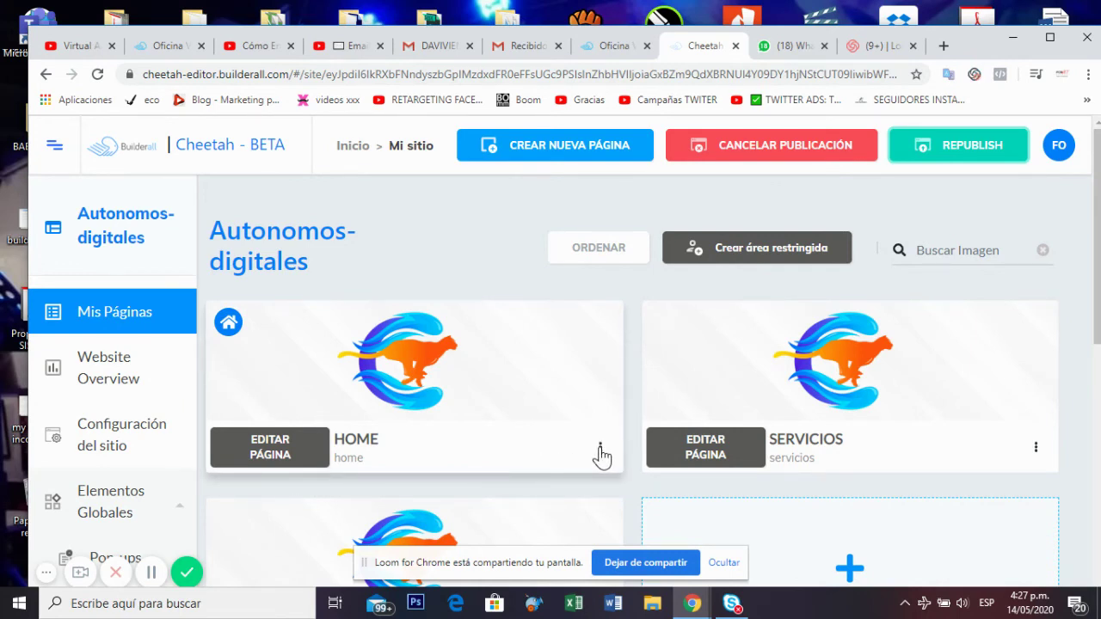
- Open the live HOME page from its page options and check whether the pop-up appears
click(601, 449)
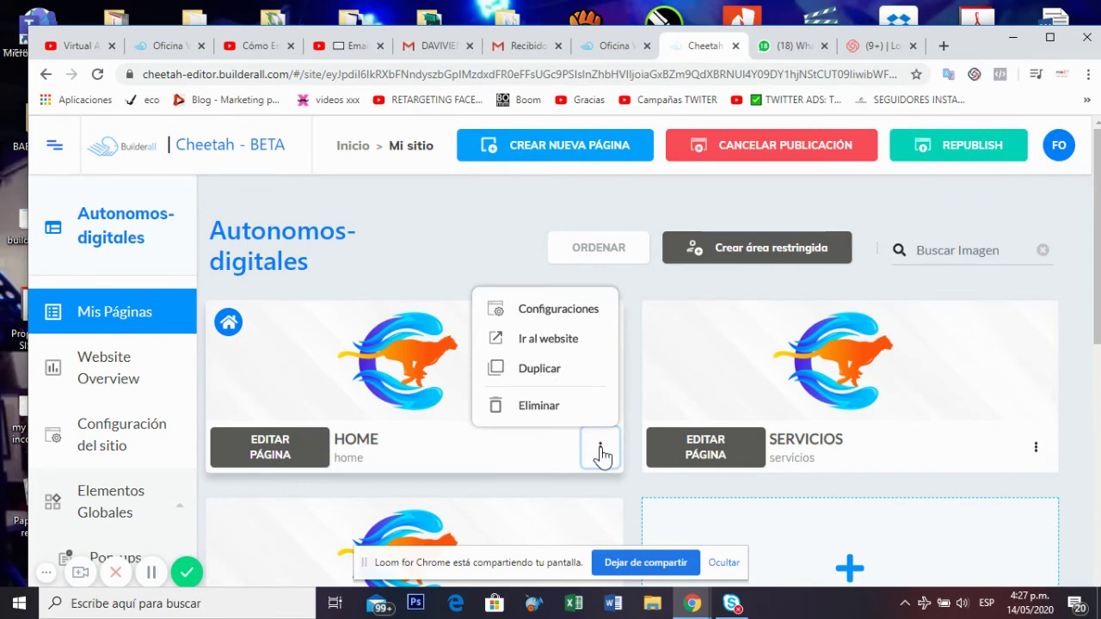
click(551, 344)
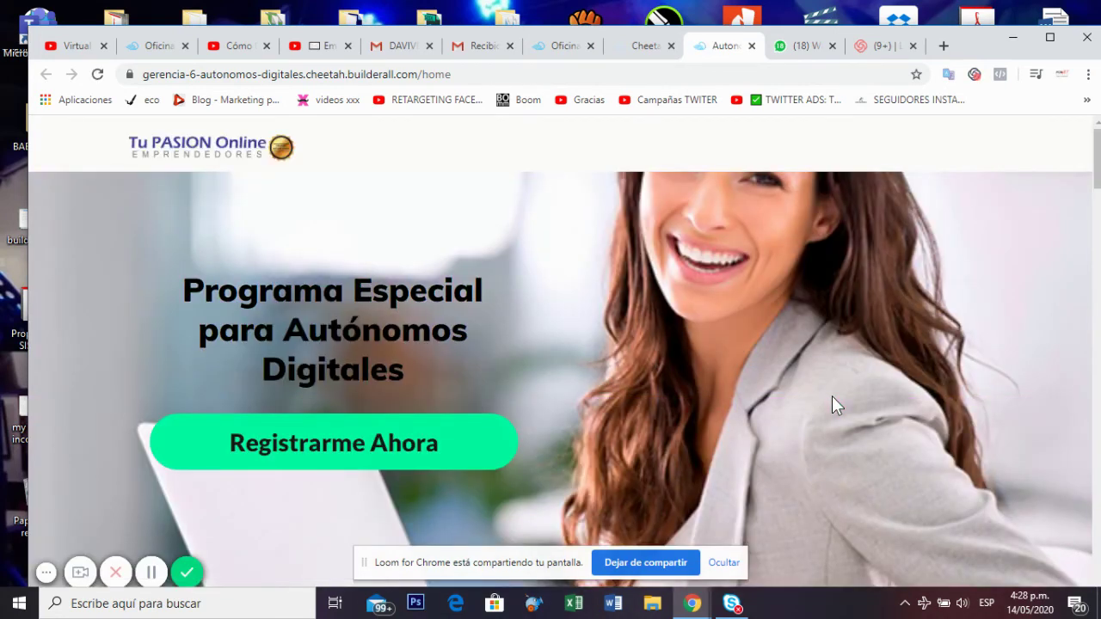
scroll(832, 396, down, 1)
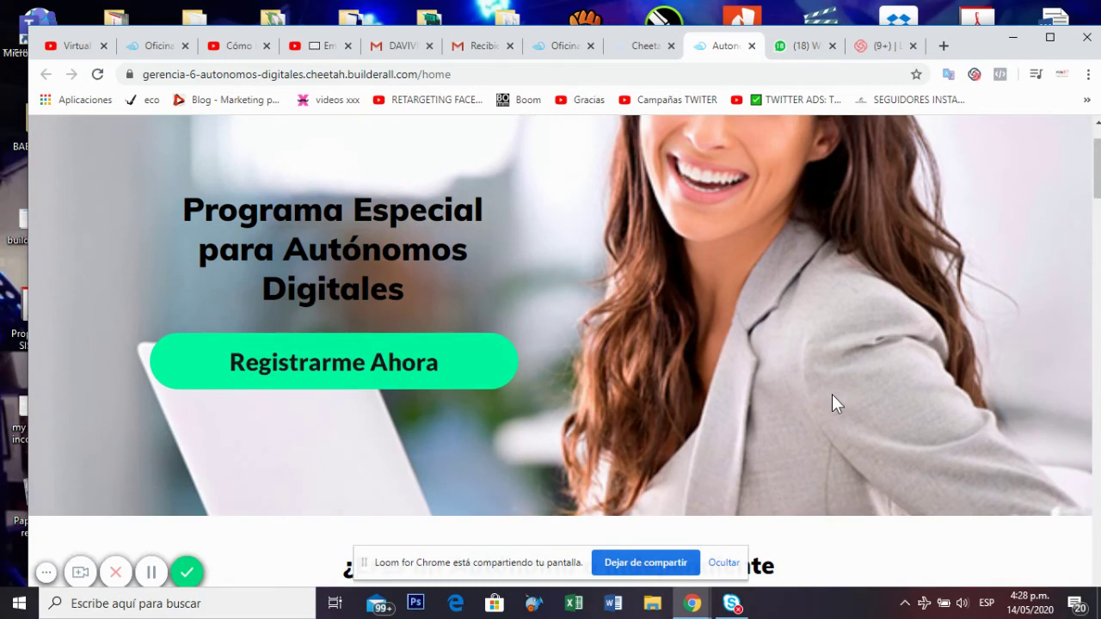
scroll(832, 394, up, 1)
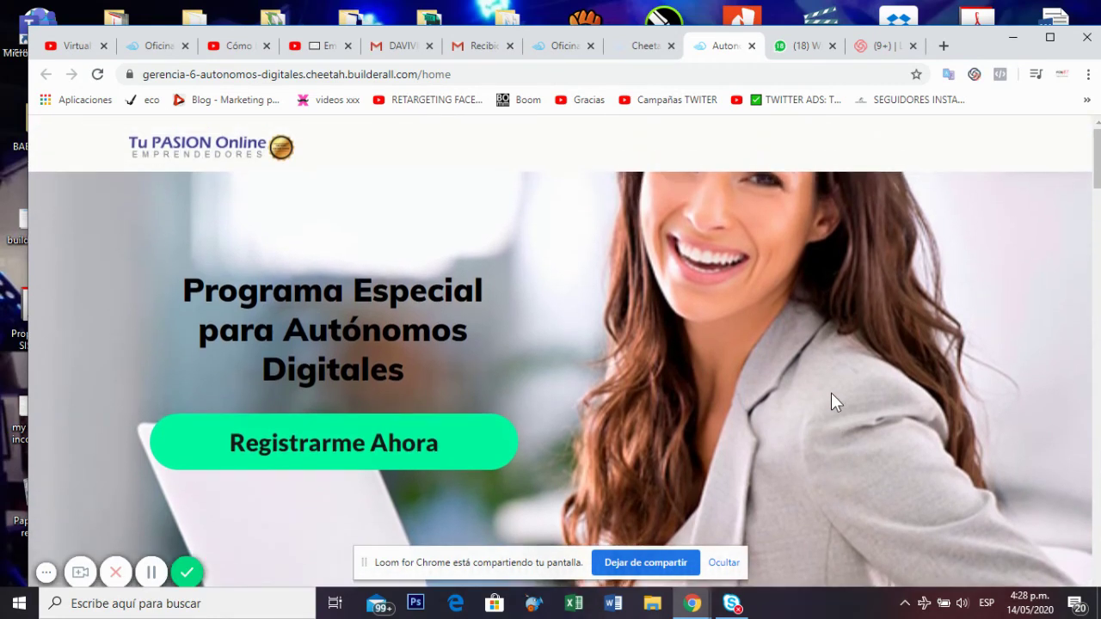